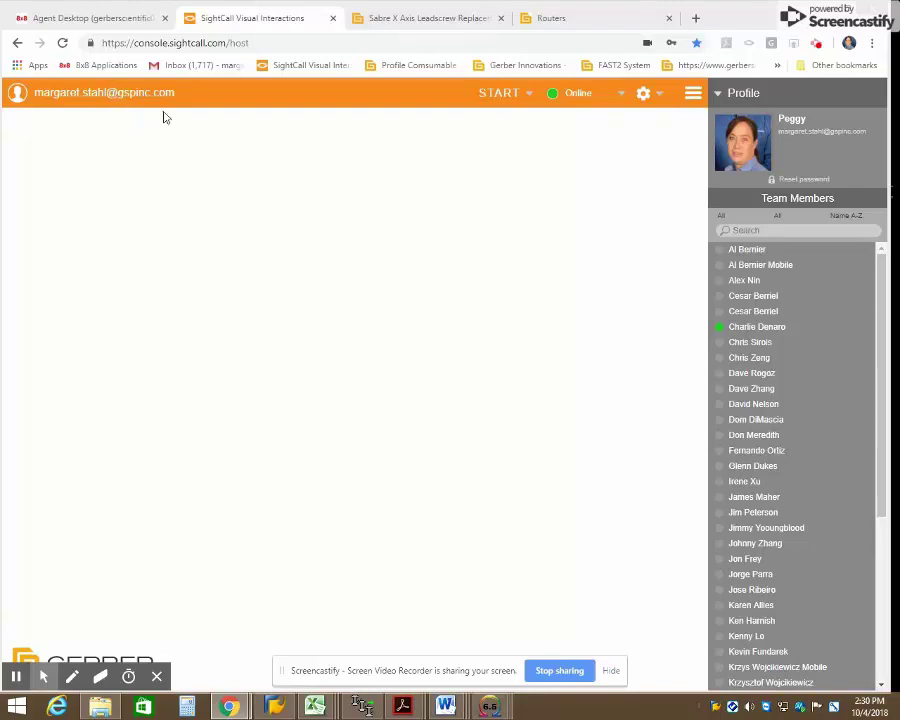
In the START options, keep SMS as the notification method and enter the customer's phone number.
click(529, 97)
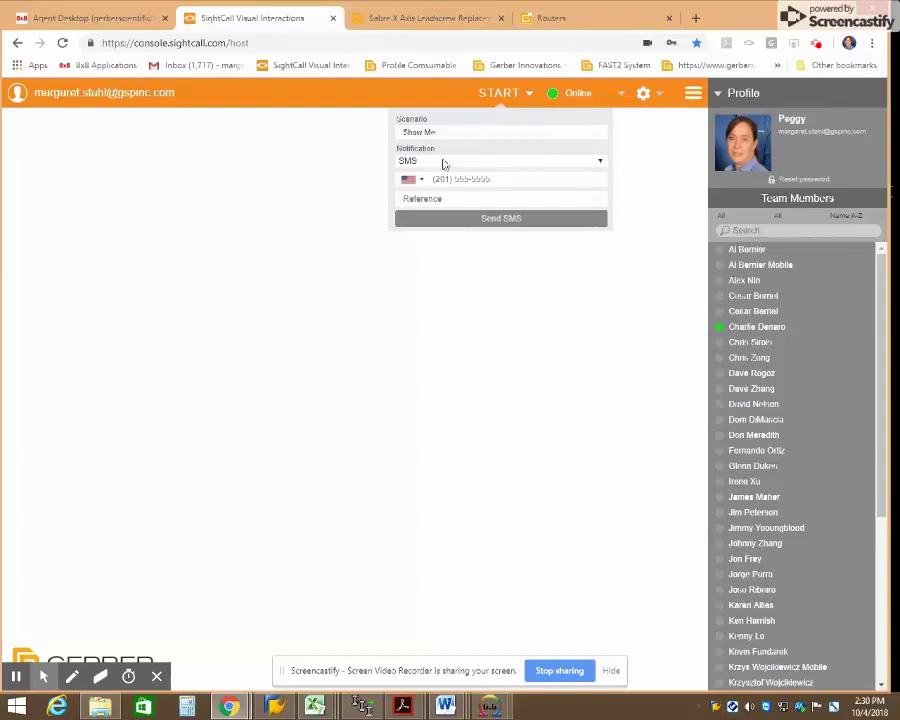
click(600, 164)
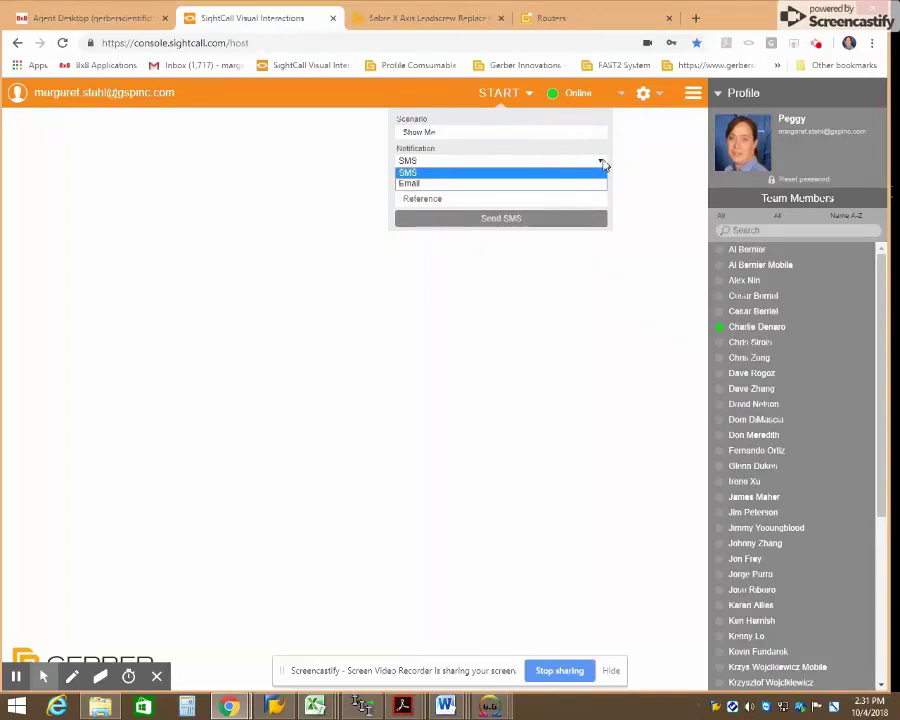
click(538, 173)
click(516, 181)
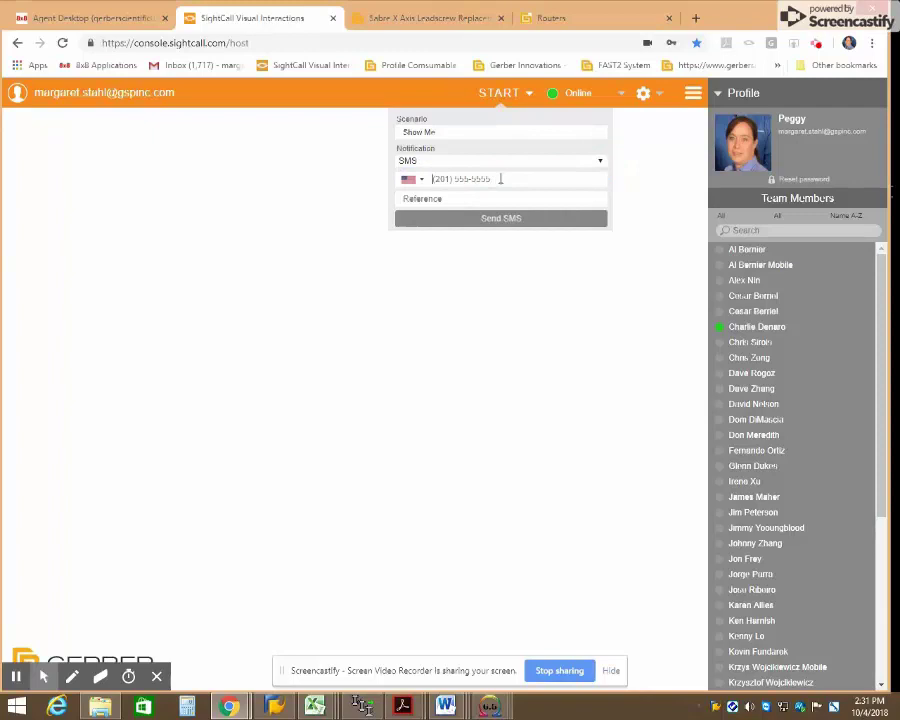
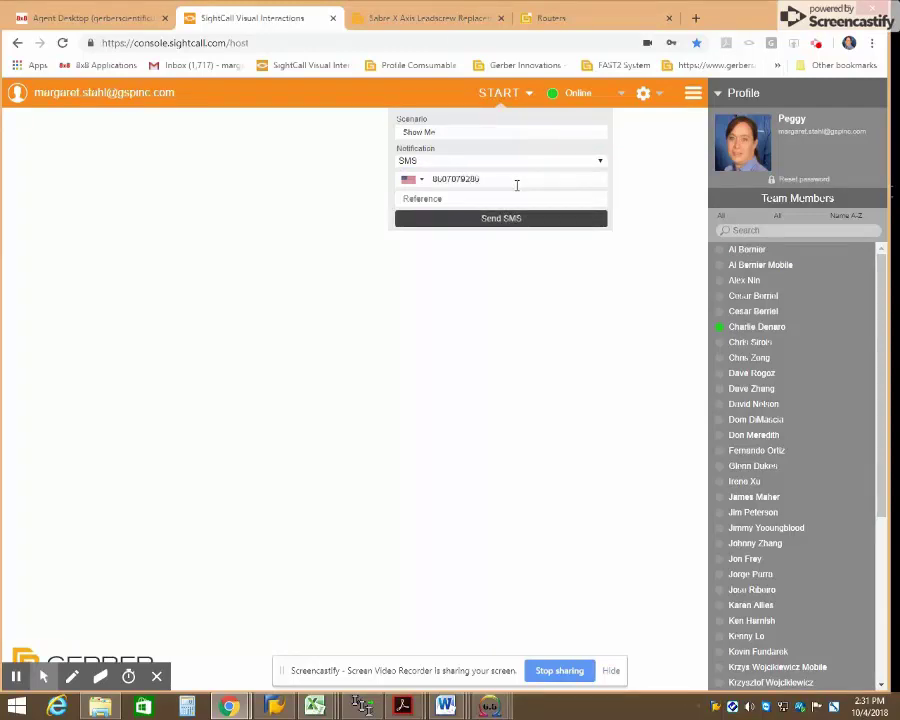
Send the SMS invitation, then edit and save the agent's display name.
click(502, 225)
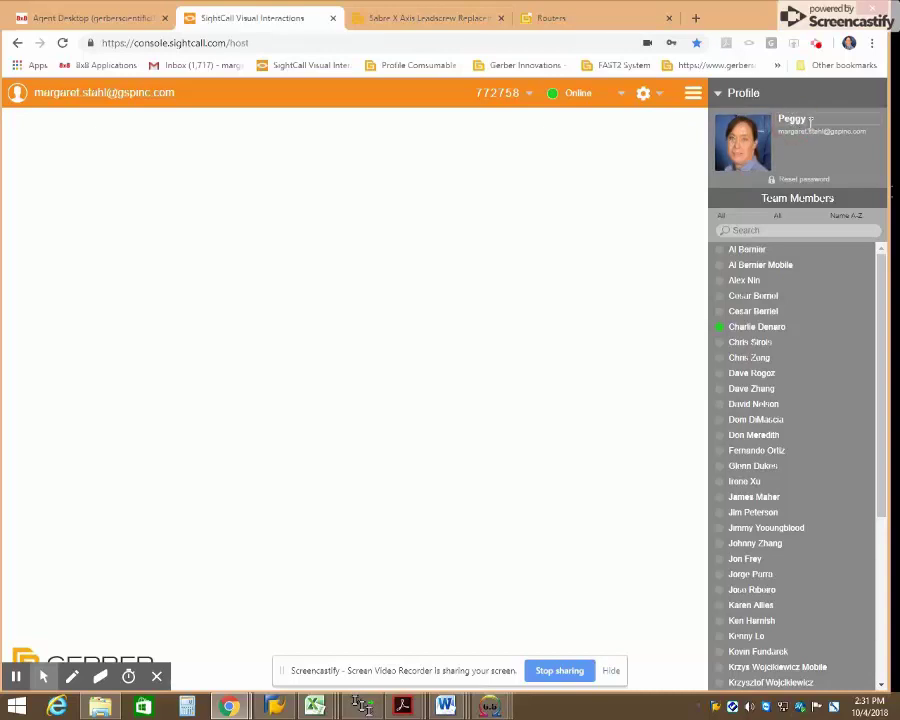
click(786, 119)
click(603, 221)
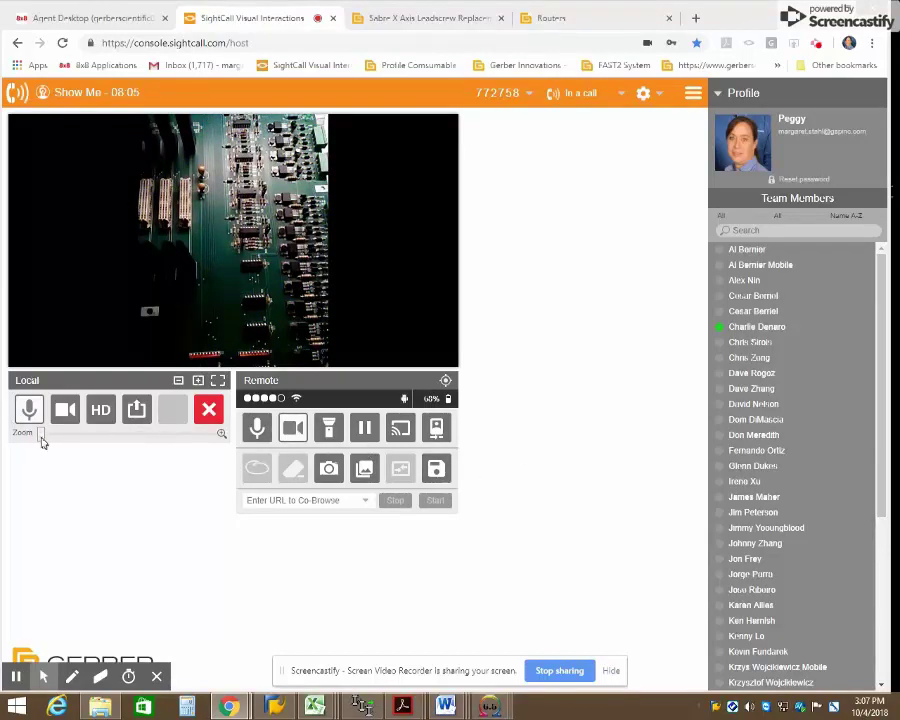
Zoom in with the Local Zoom slider and start the agent's camera.
mouse_move(42, 440)
mouse_down()
mouse_move(36, 435)
mouse_move(74, 436)
mouse_move(36, 432)
mouse_up()
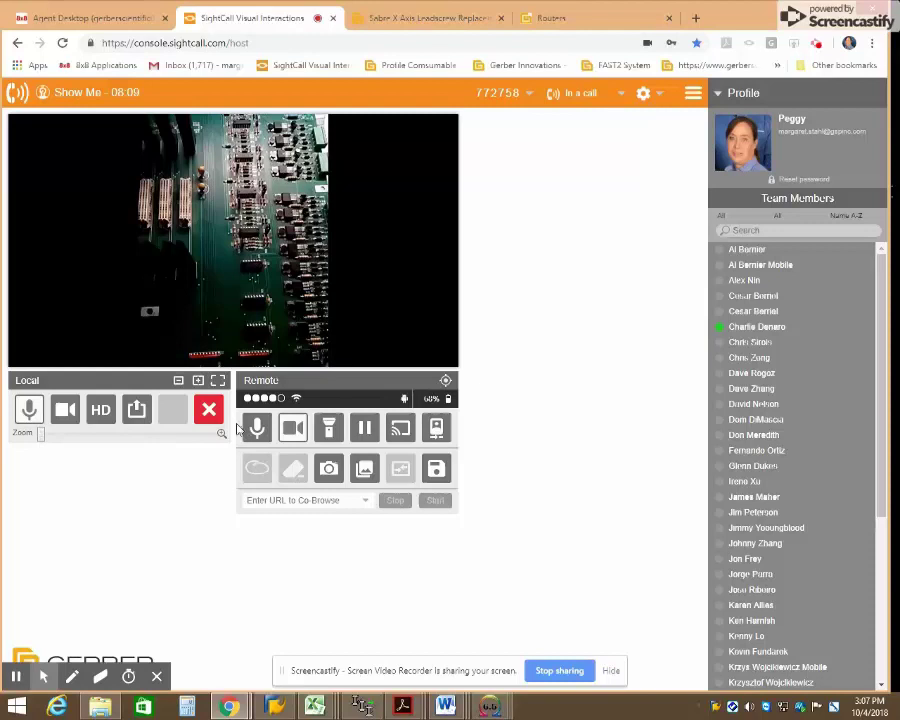
click(63, 415)
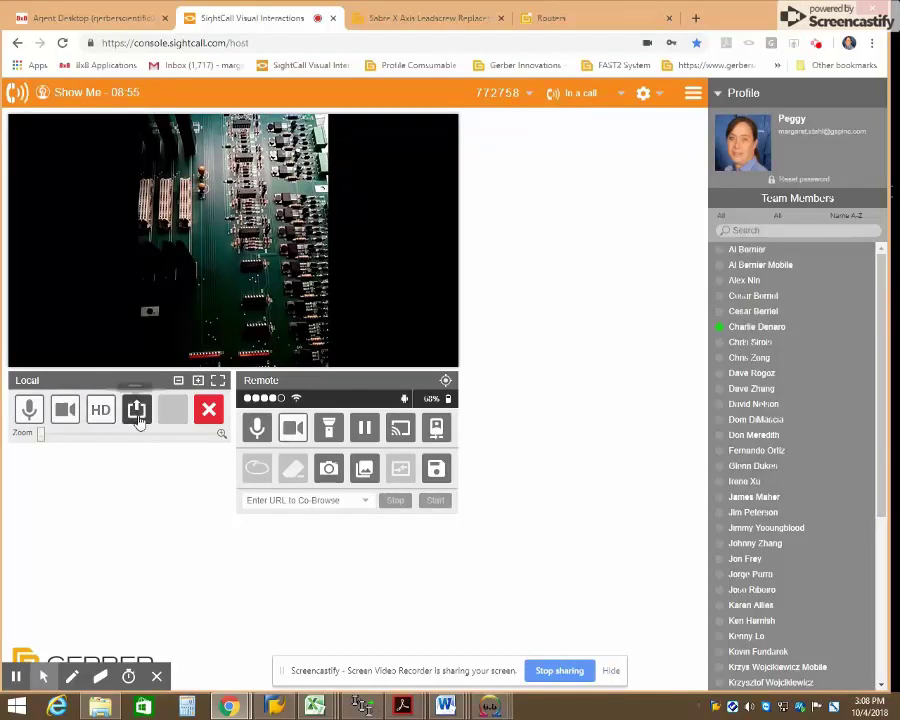
Share the CLRPANEL.PDF Acrobat window with the customer through Start Share.
click(137, 410)
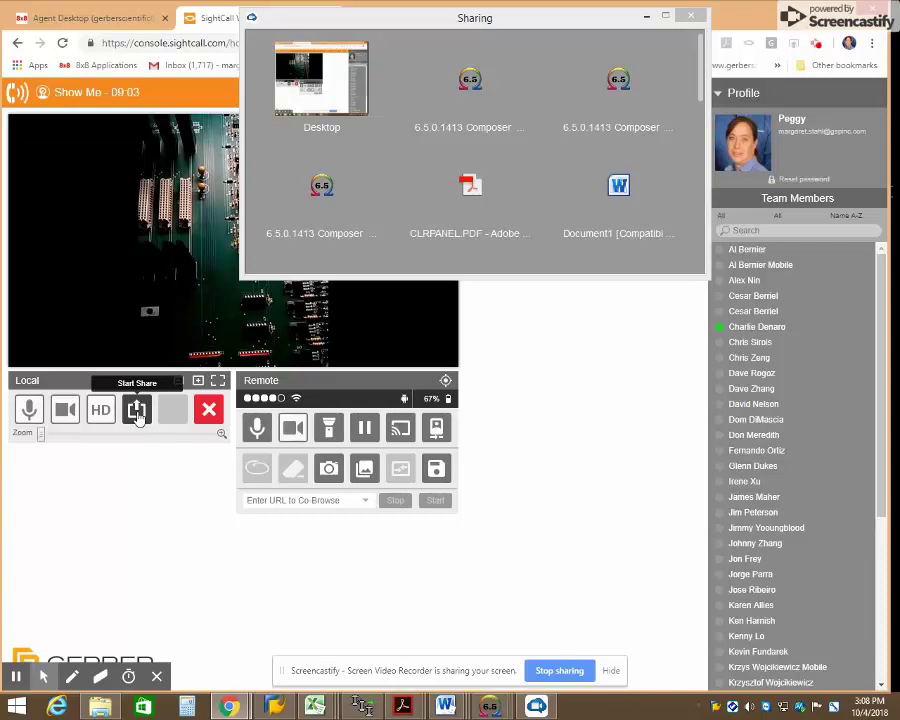
double_click(468, 185)
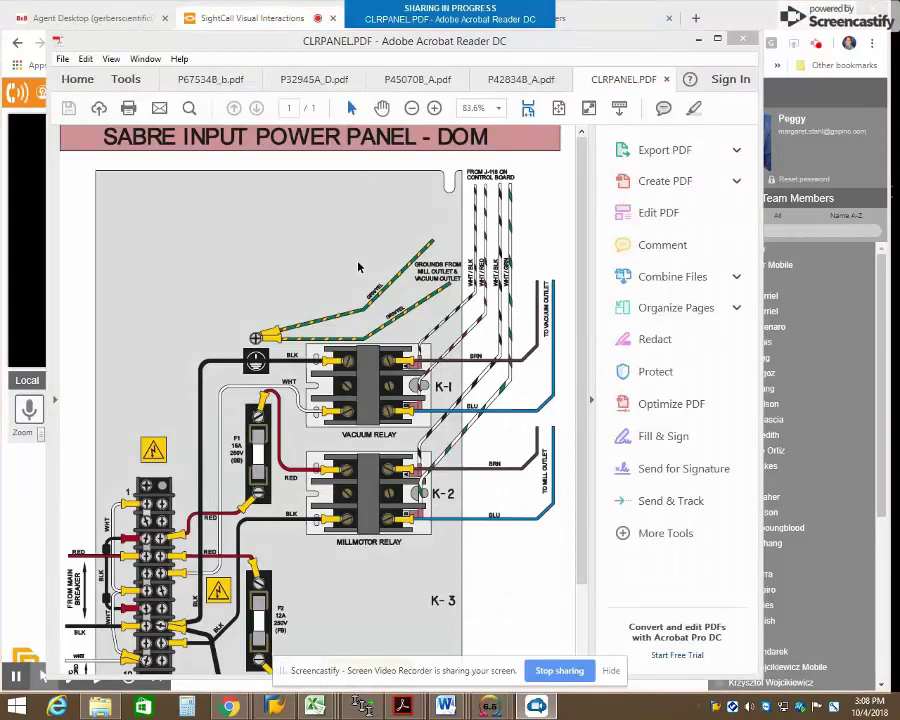
Nudge the Acrobat window up, scroll the power panel drawing to LINE FILTER, then minimize Acrobat.
click(580, 30)
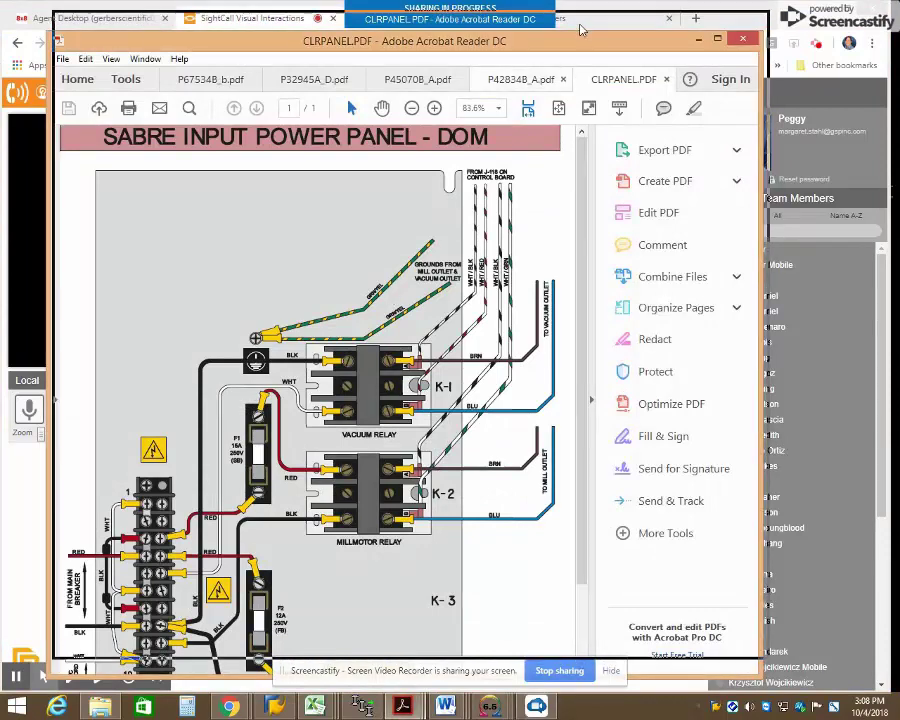
drag(580, 30, 586, 8)
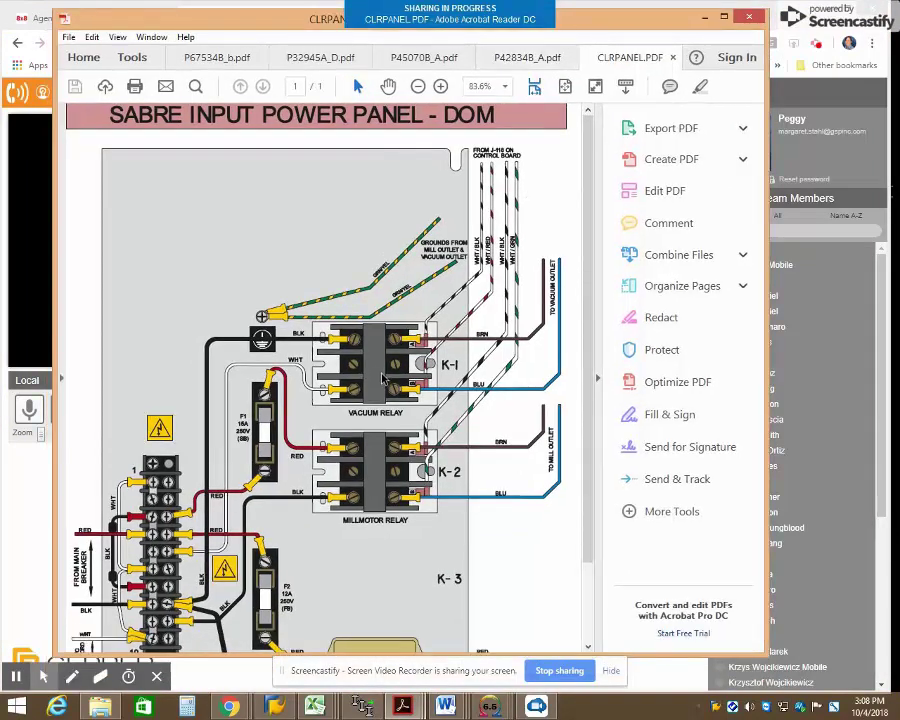
scroll(397, 390, down, 2)
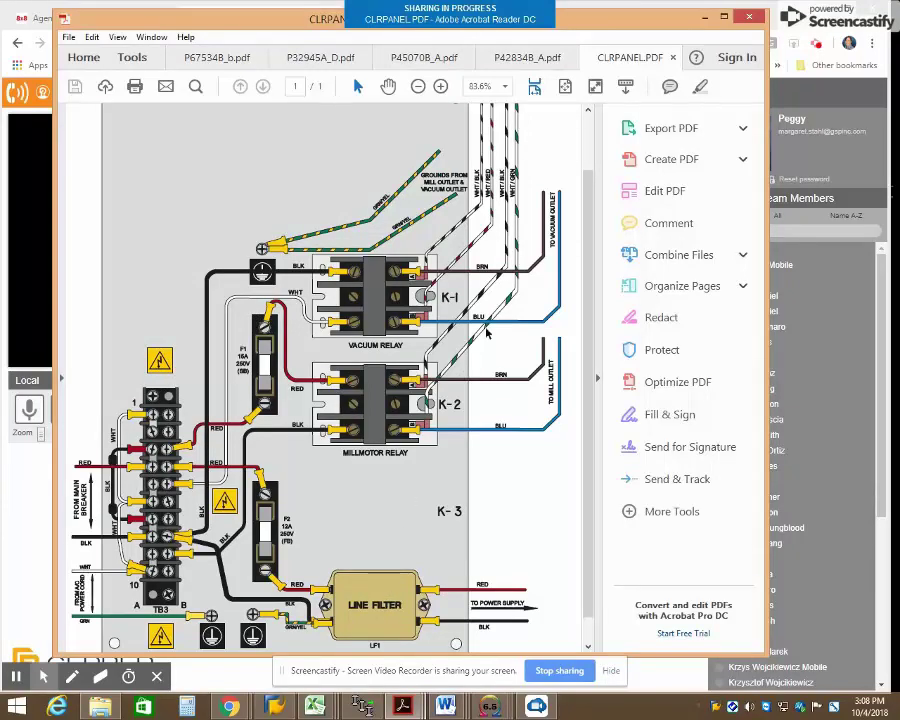
click(707, 15)
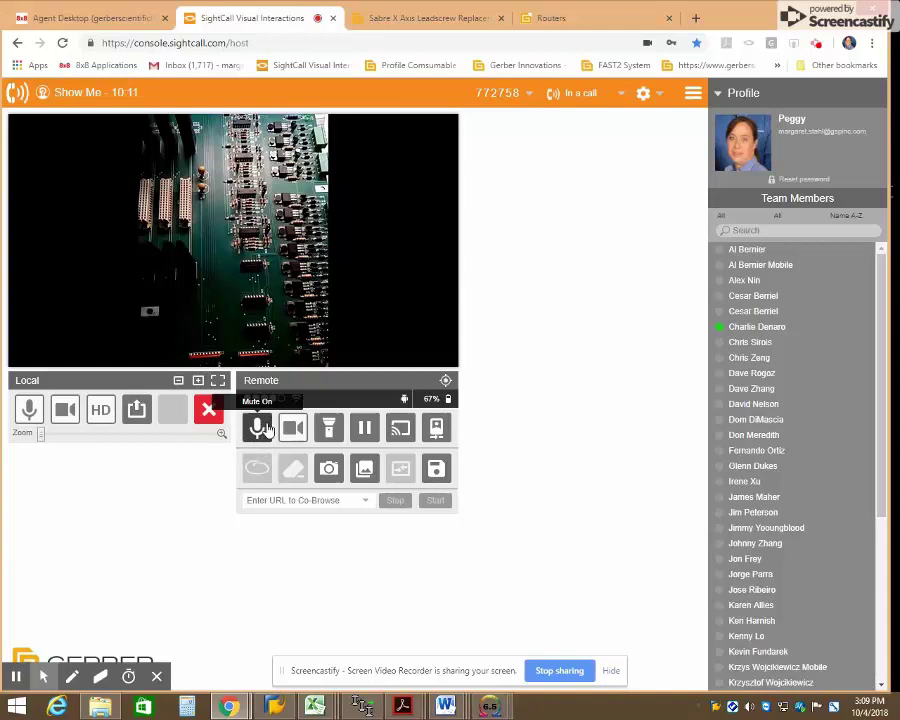
Toggle the customer's camera off and on, then cycle the phone flashlight on, off and on.
click(292, 430)
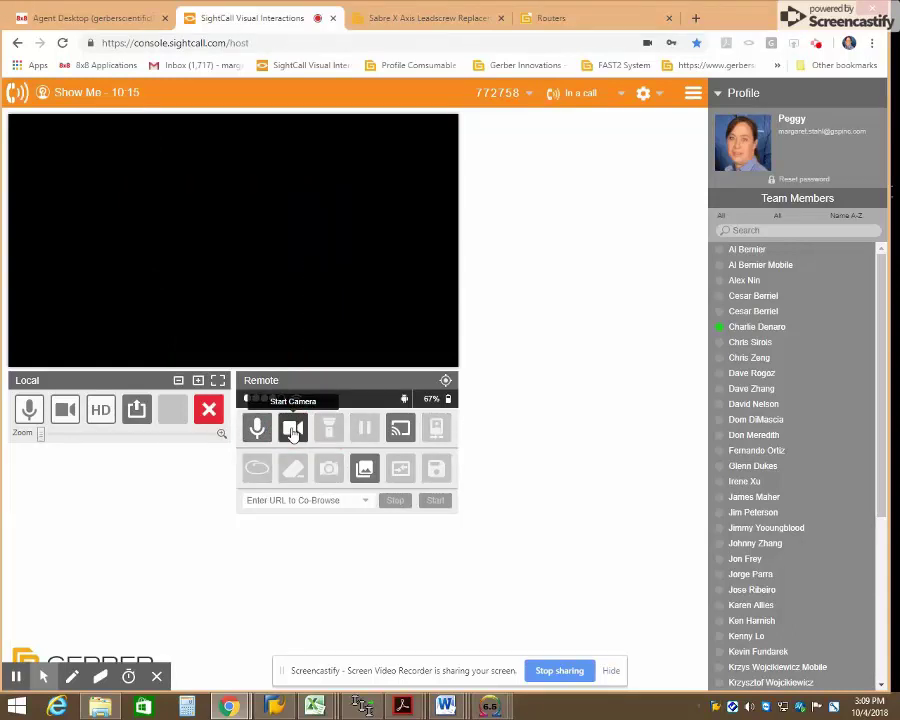
click(292, 430)
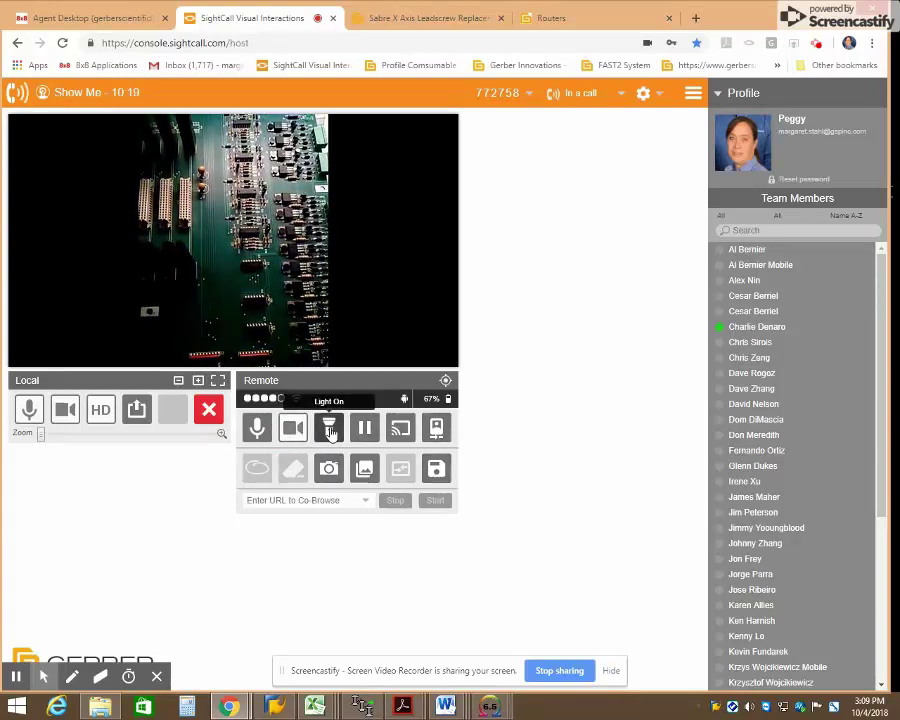
click(331, 432)
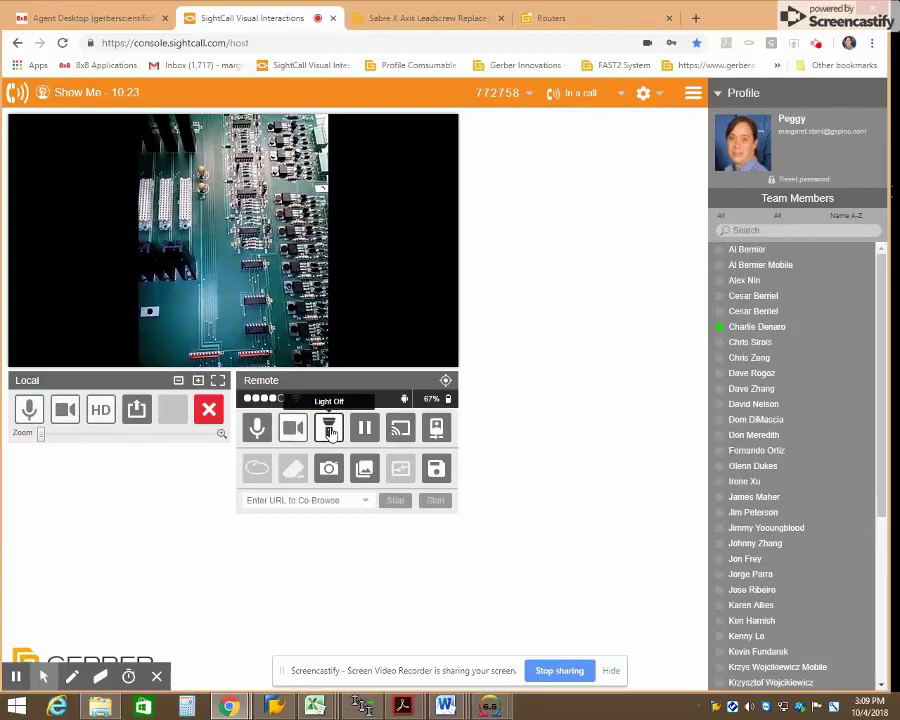
click(331, 432)
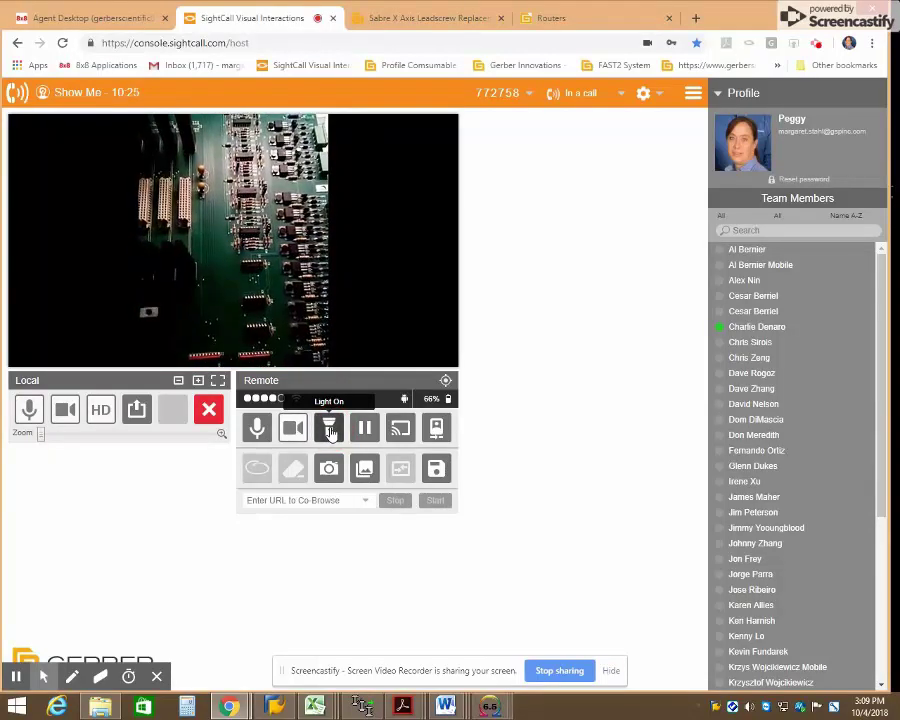
click(331, 432)
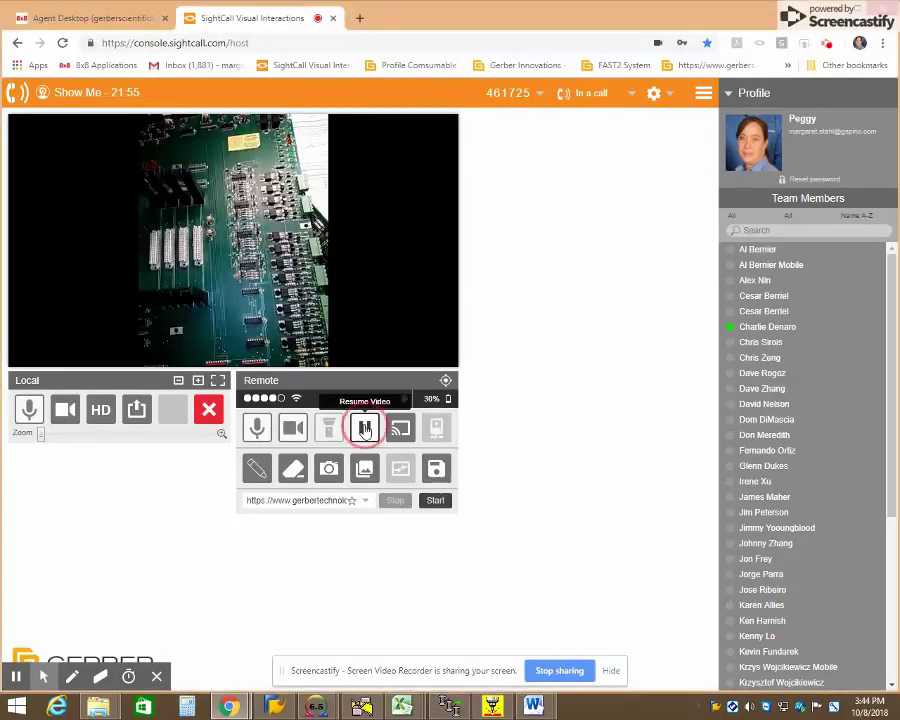
Resume the remote video, circle a board component, and draw a freehand arrow on the board.
click(365, 429)
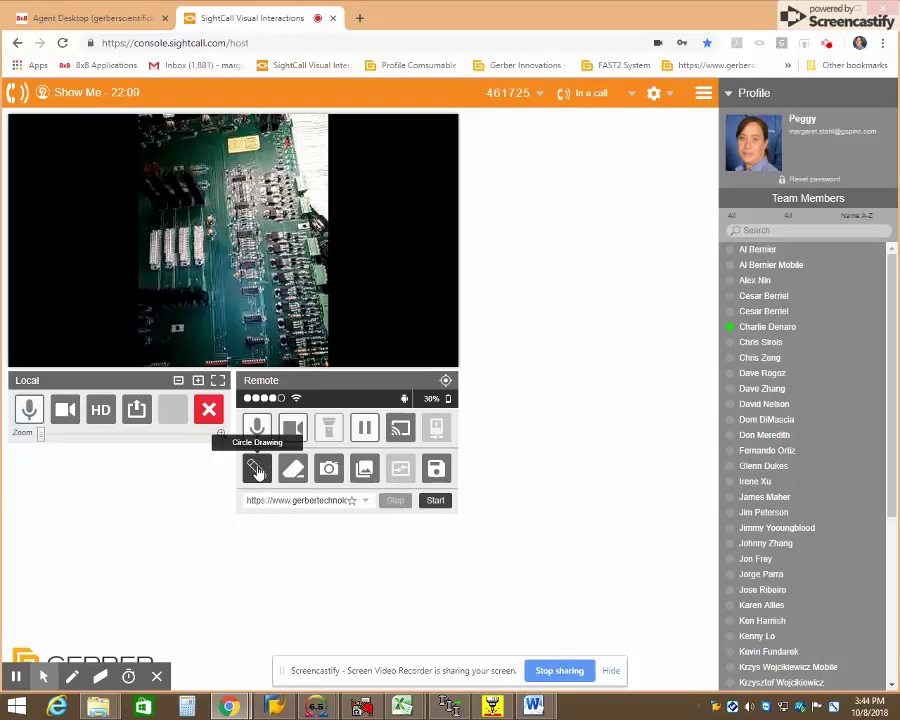
click(256, 470)
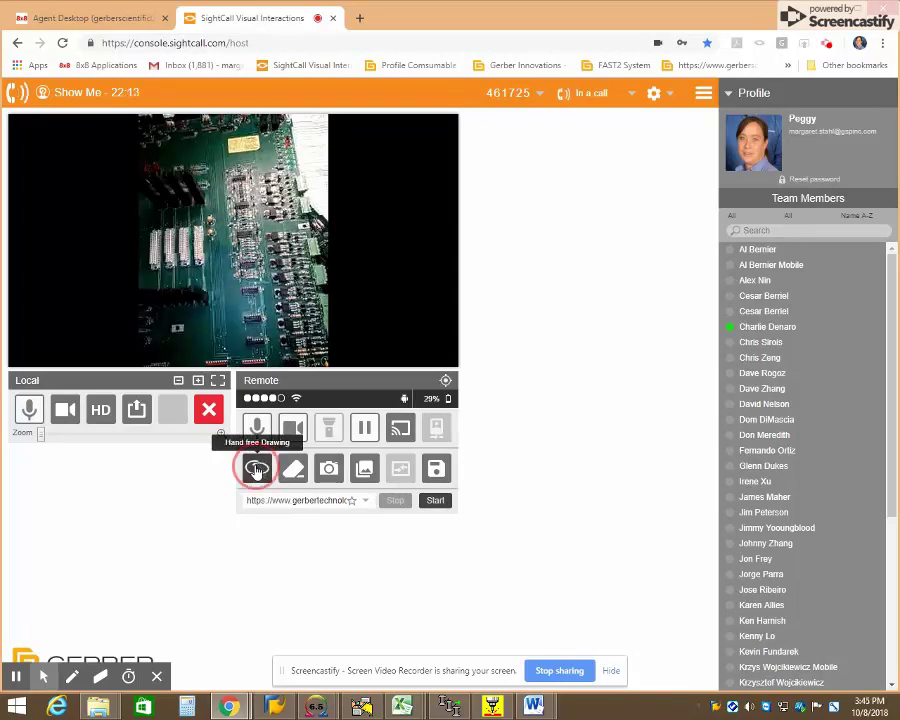
click(256, 469)
click(256, 468)
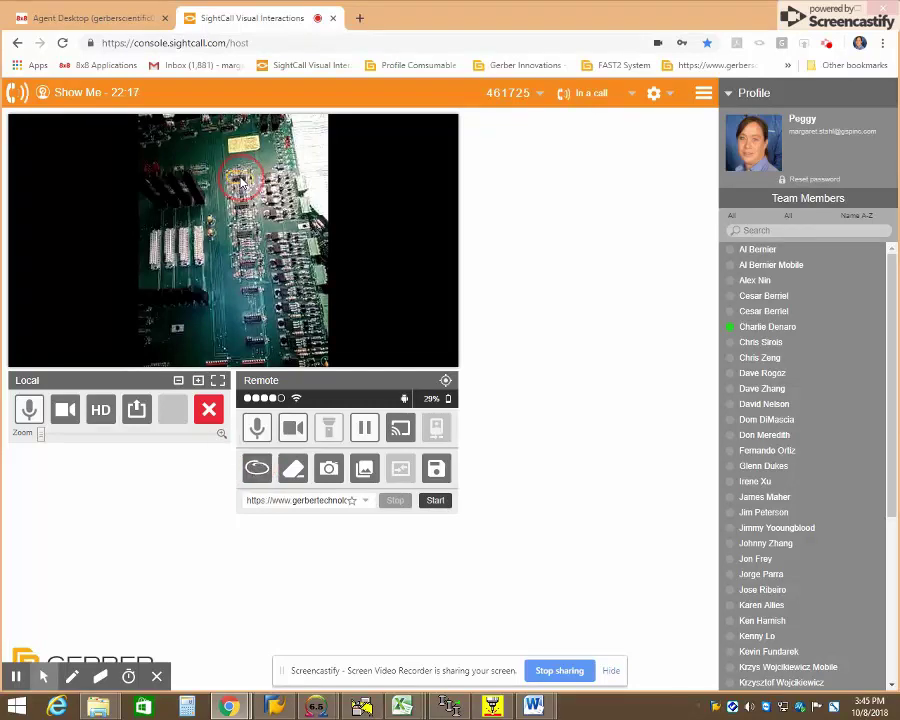
click(181, 240)
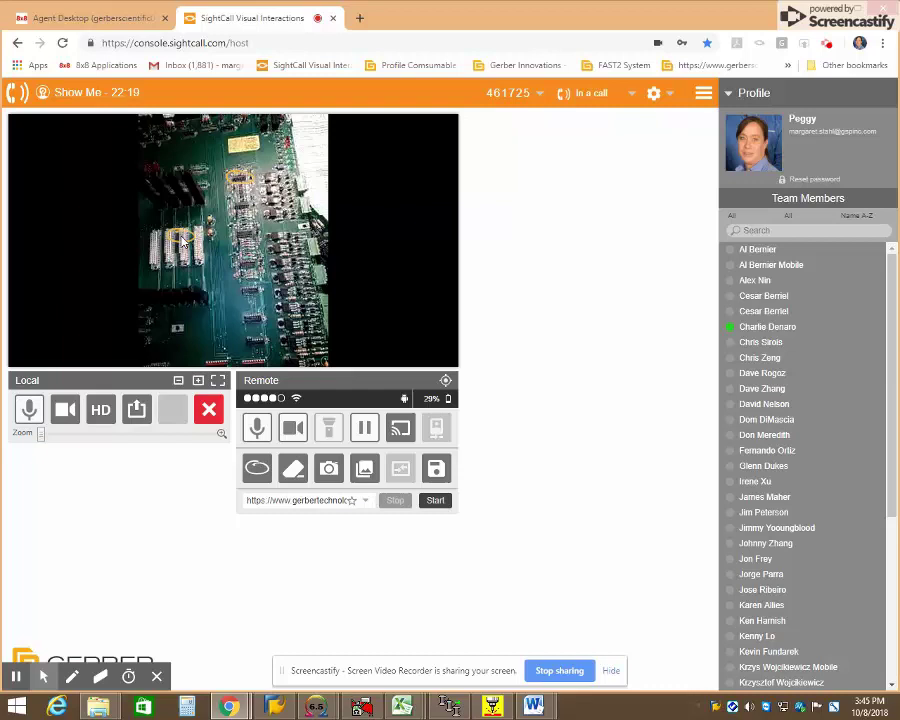
click(258, 469)
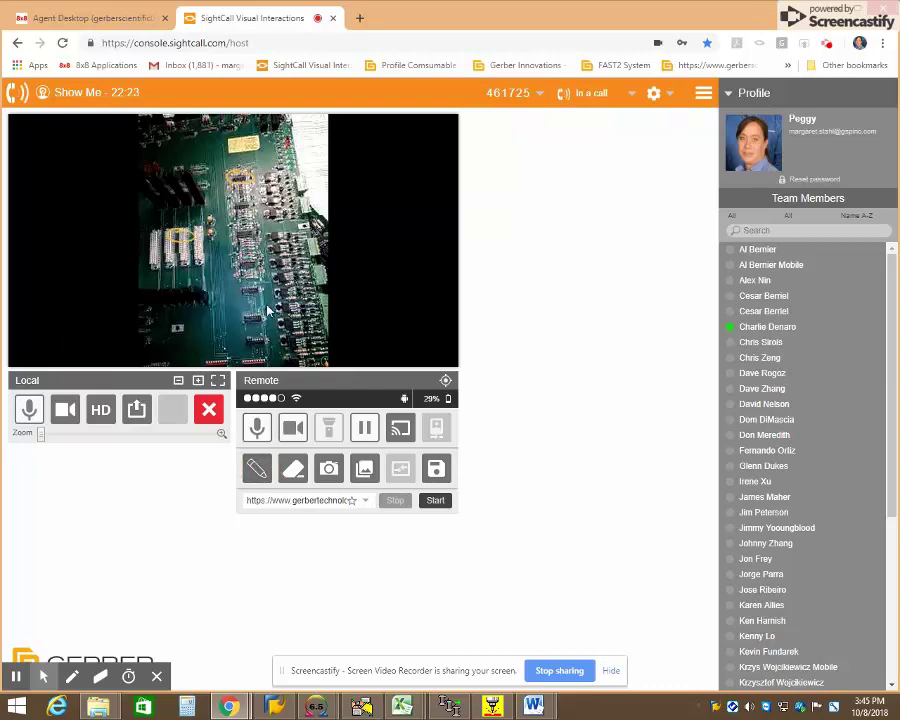
click(257, 250)
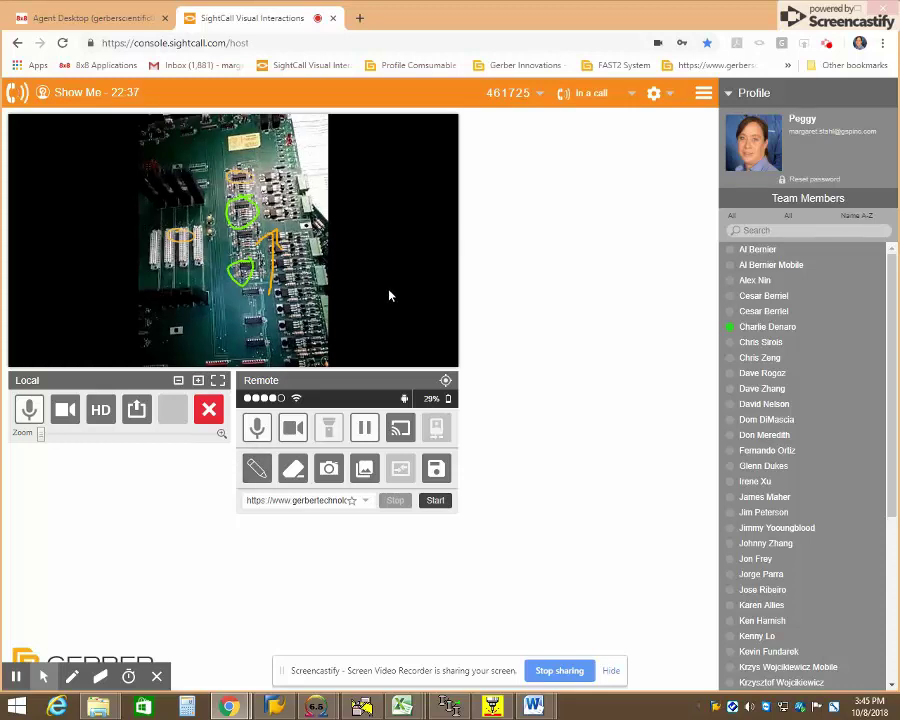
Snapshot the annotated board view, save the picture, and submit 1 picture from the gallery.
click(329, 470)
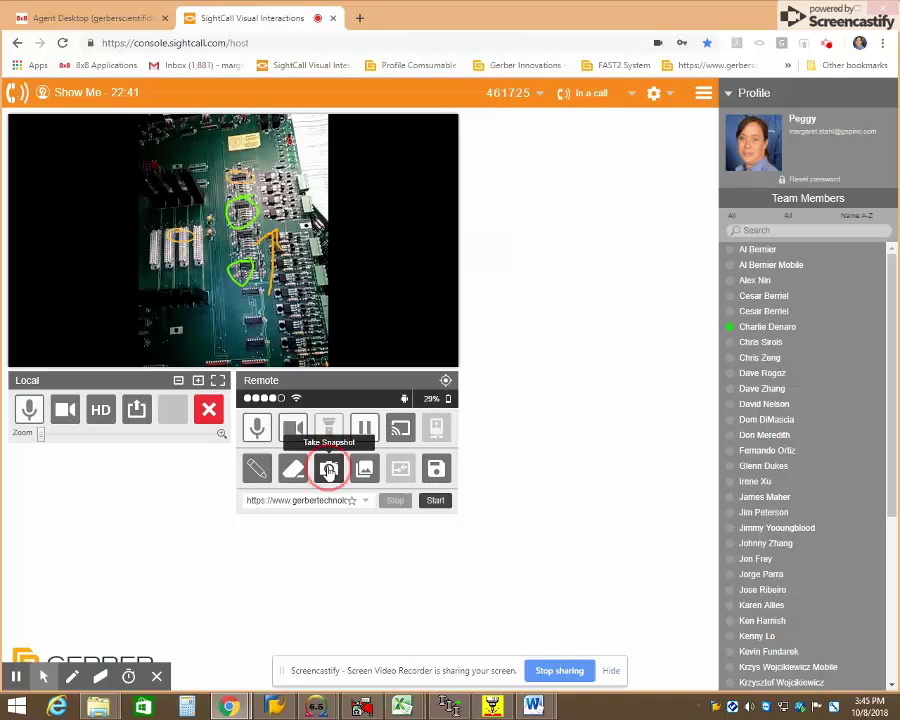
click(437, 470)
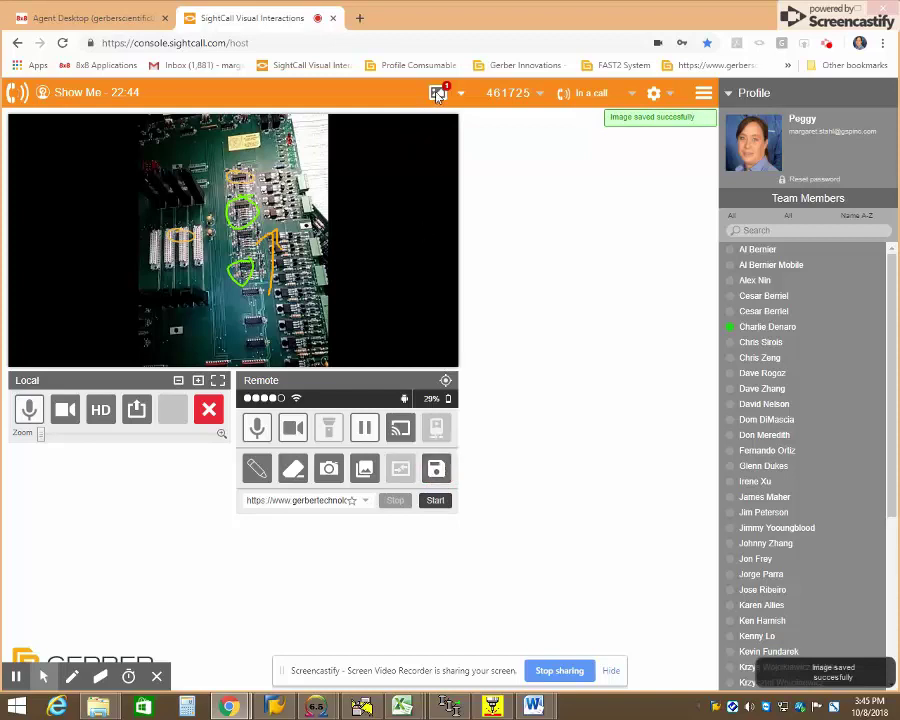
click(437, 94)
click(559, 206)
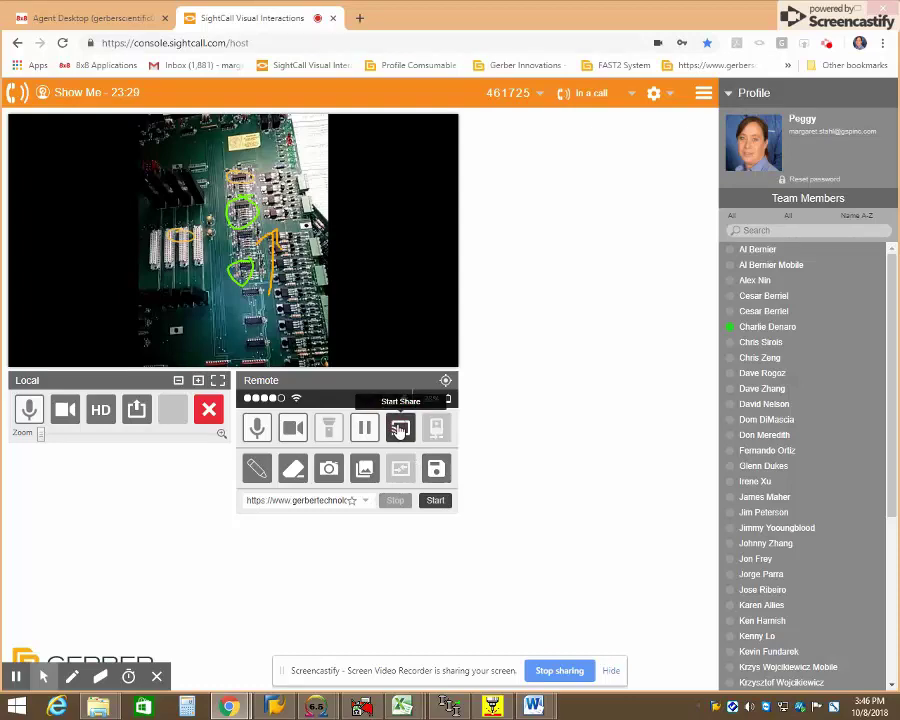
Mirror the caller's phone screen, switch it to Chrome from recent apps, then close the mirror window.
click(399, 428)
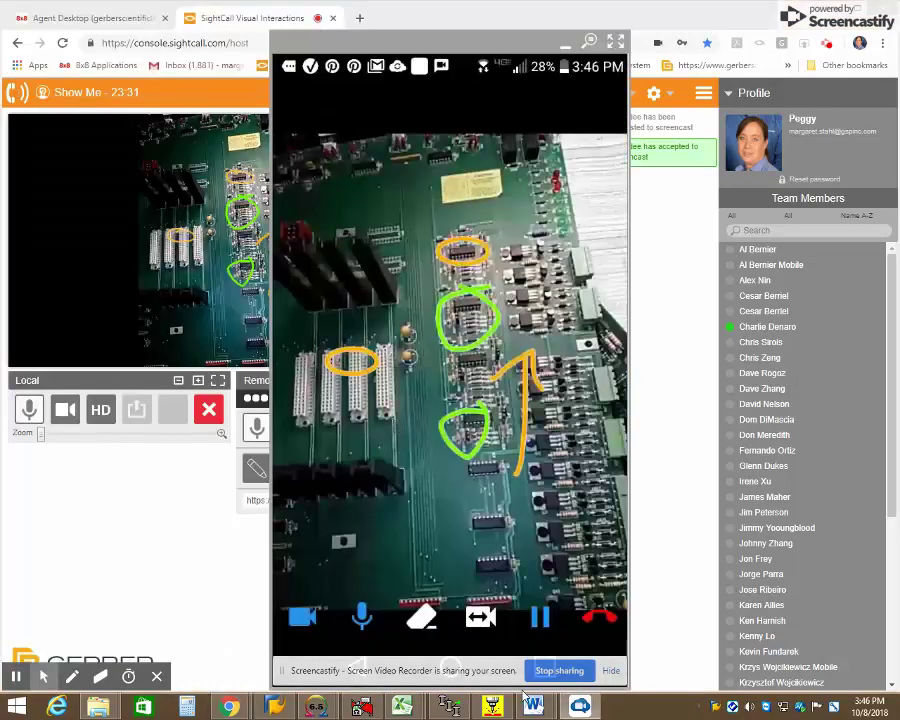
click(418, 492)
click(452, 358)
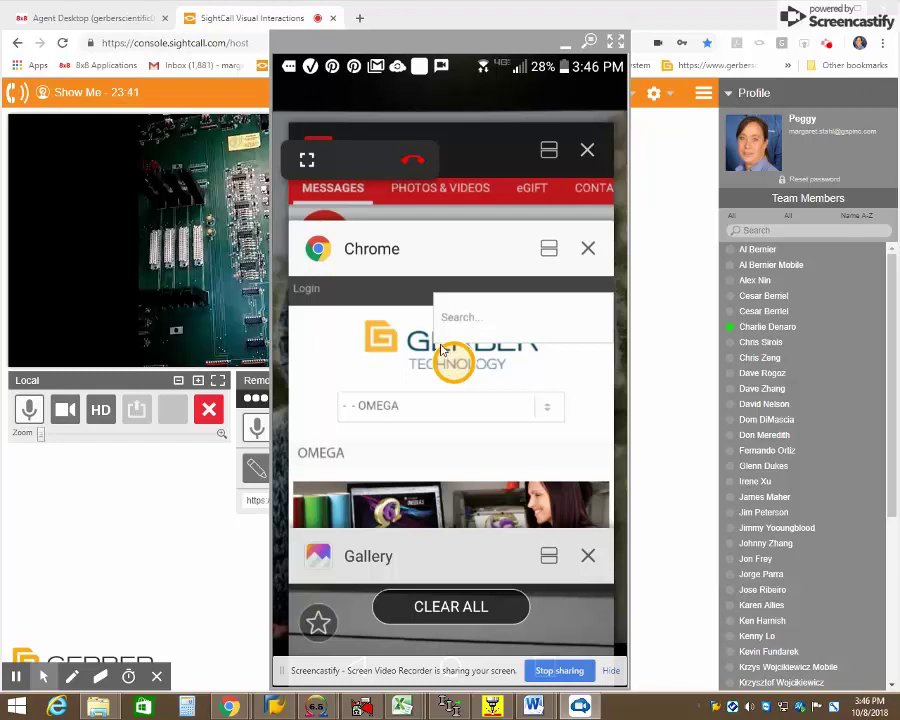
click(440, 348)
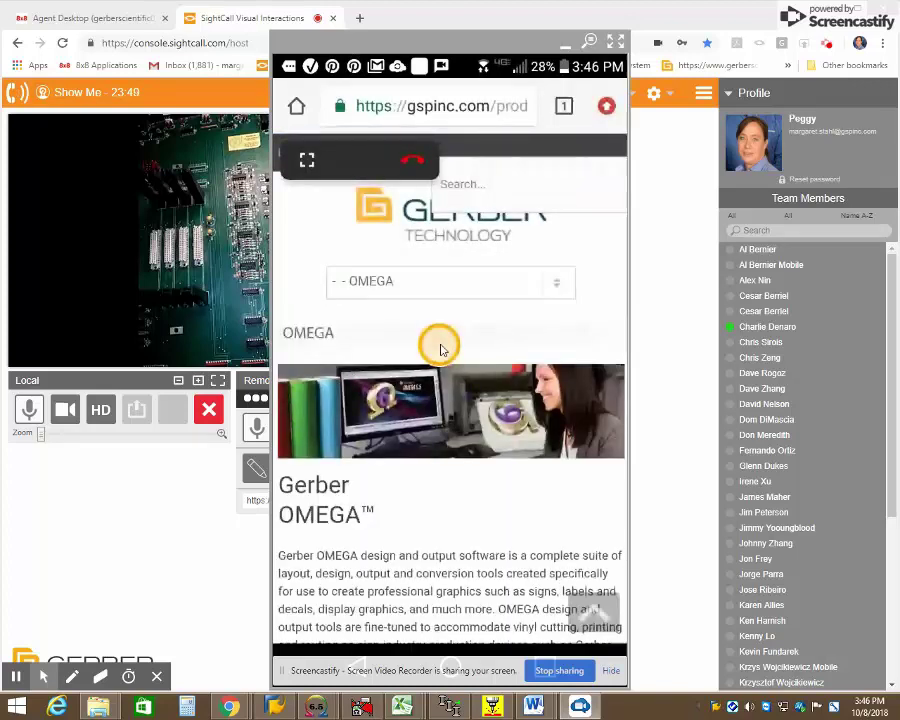
click(566, 46)
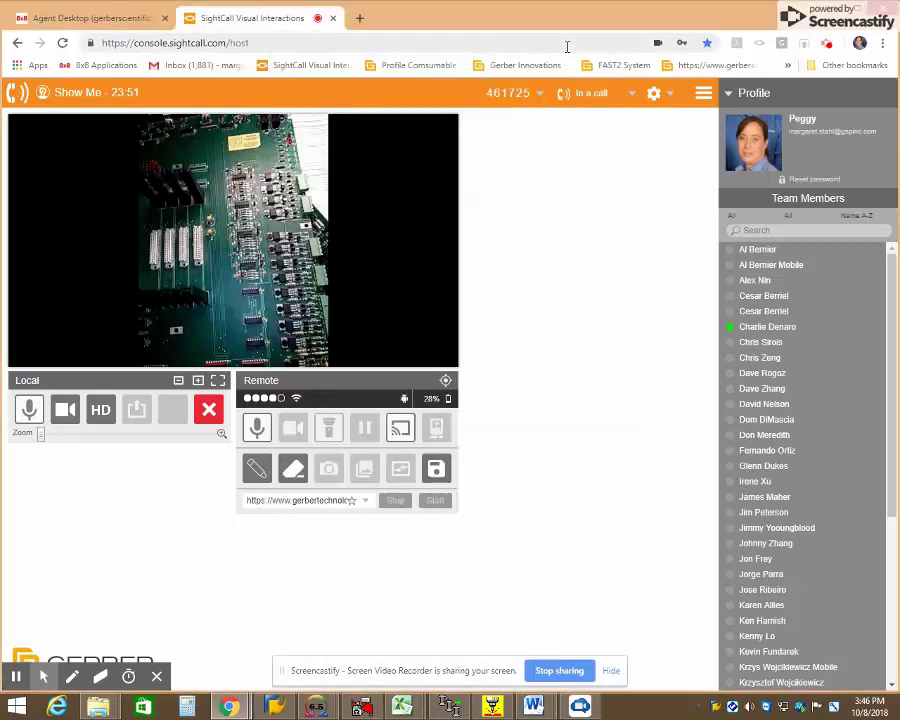
Stop the phone screen share and push the Gerber Technology URL to the caller's browser.
click(400, 430)
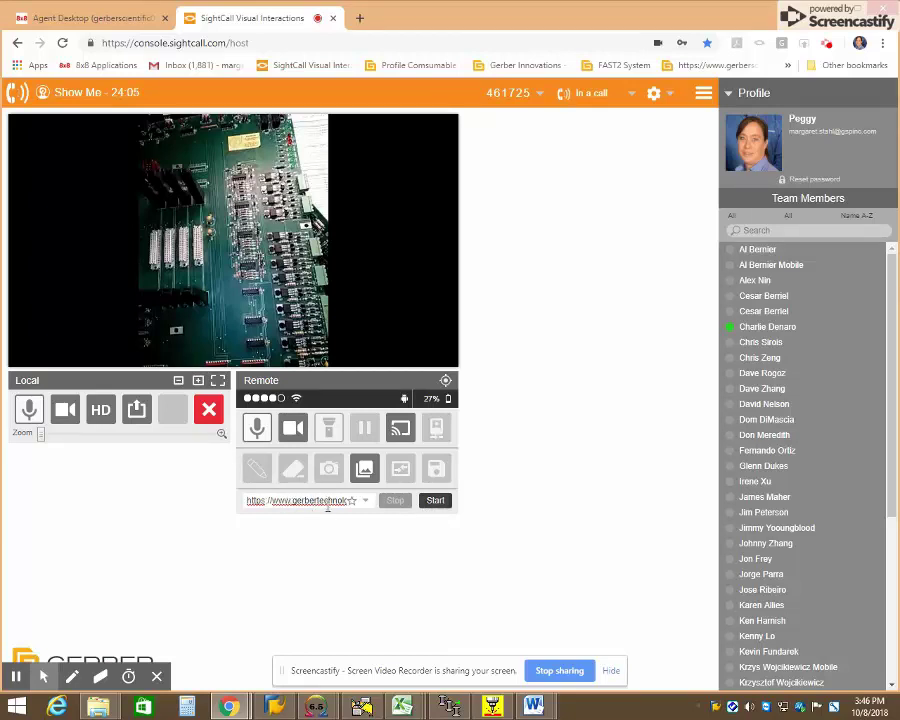
click(437, 502)
click(434, 506)
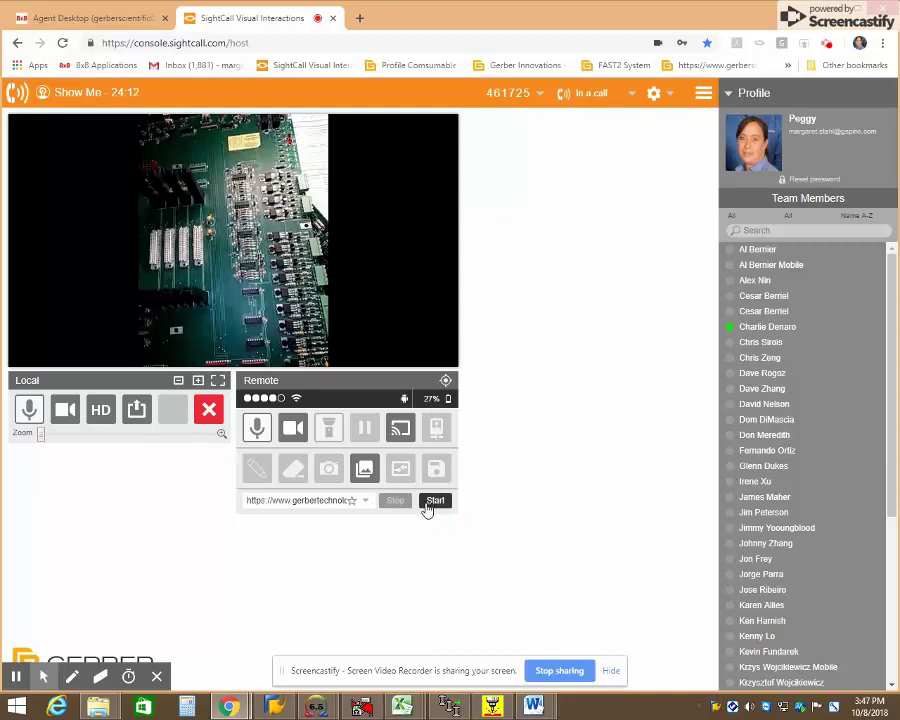